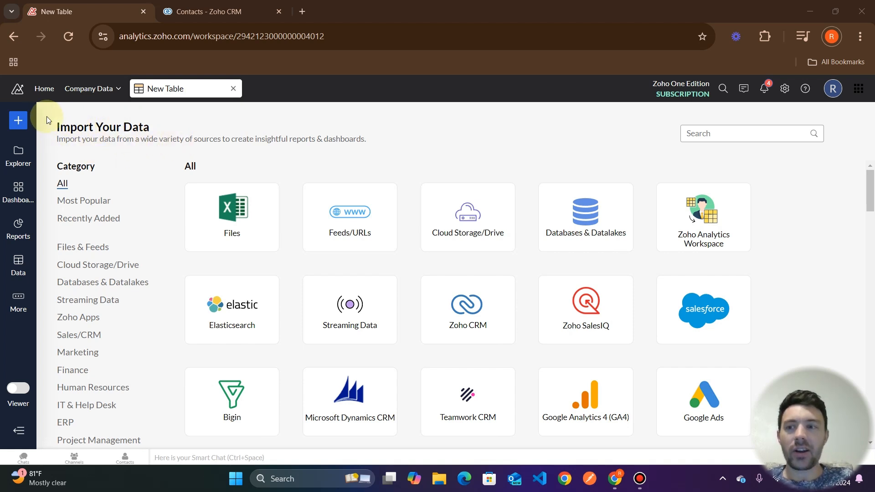
Step: Start importing a new table into the workspace with Zoho CRM as the data source
{"action": "left_click", "coordinate": [19, 121]}
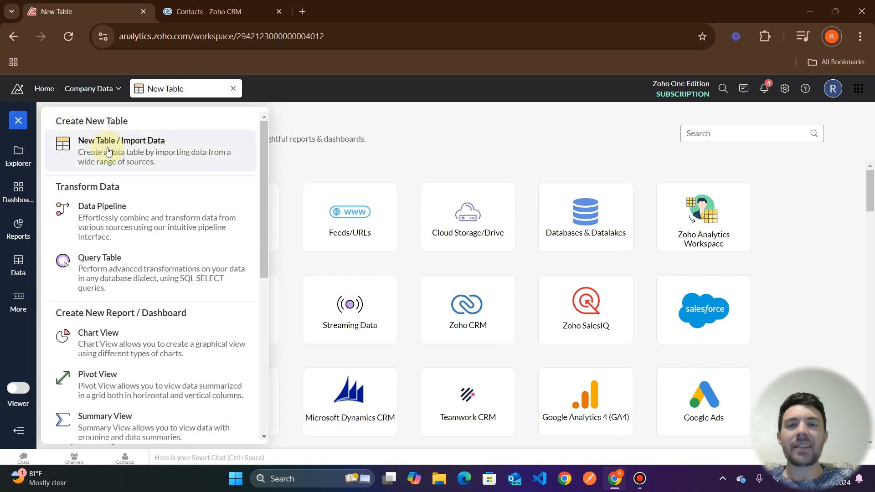
{"action": "left_click", "coordinate": [148, 157]}
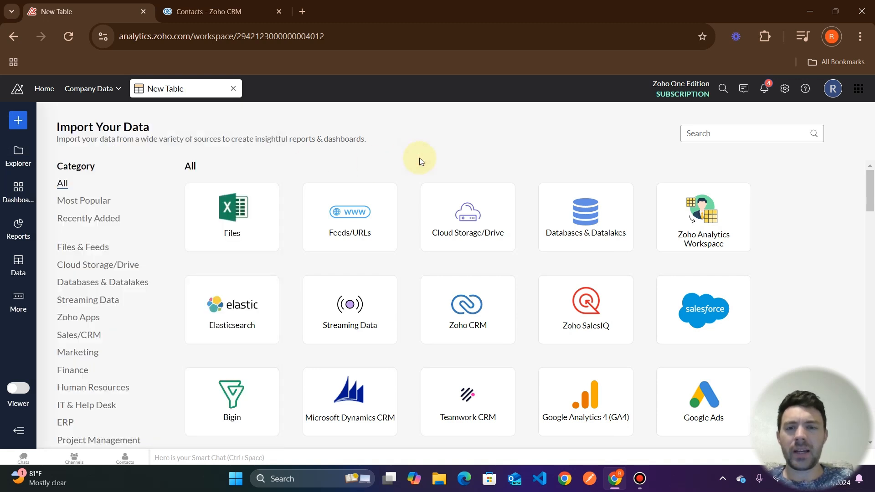
{"action": "left_click", "coordinate": [463, 306]}
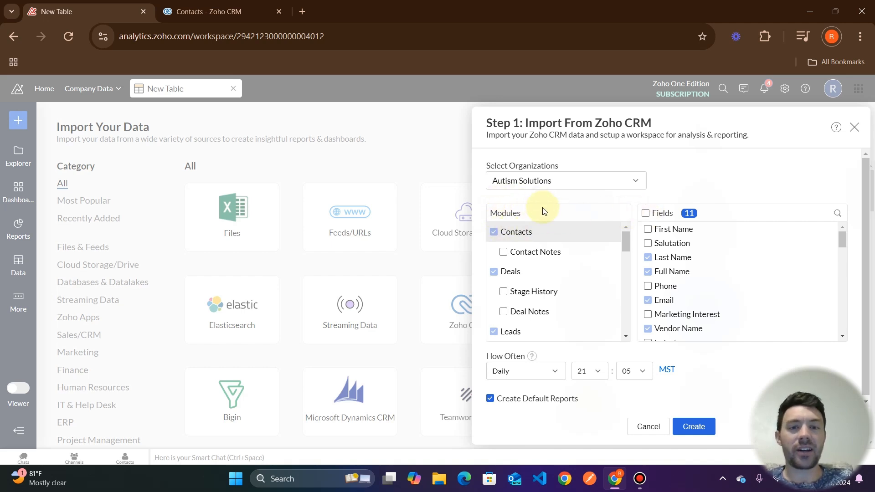
Step: Compare the CRM's Contacts list and tabs with the modules offered for import, including Contacts, Deals and Leads
{"action": "left_click", "coordinate": [218, 12]}
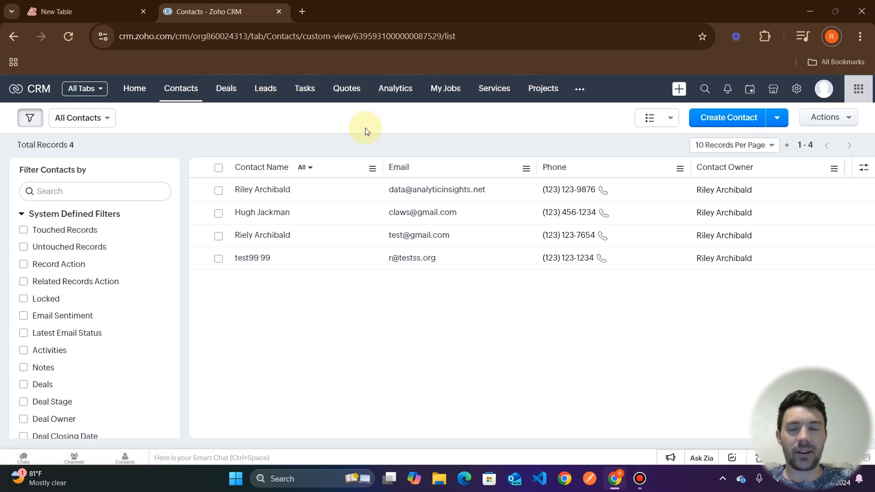
{"action": "left_click", "coordinate": [106, 11]}
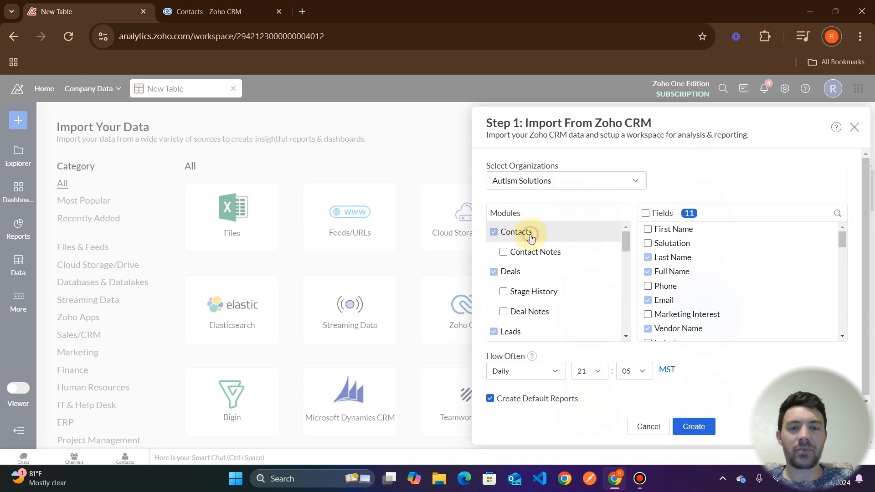
{"action": "scroll", "coordinate": [527, 279], "scroll_direction": "down", "scroll_amount": 2}
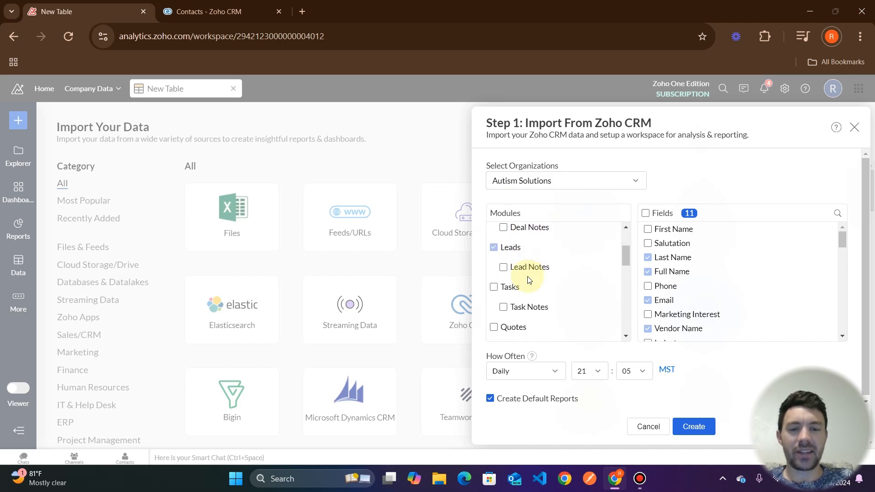
{"action": "scroll", "coordinate": [528, 290], "scroll_direction": "down", "scroll_amount": 3}
{"action": "scroll", "coordinate": [528, 289], "scroll_direction": "up", "scroll_amount": 5}
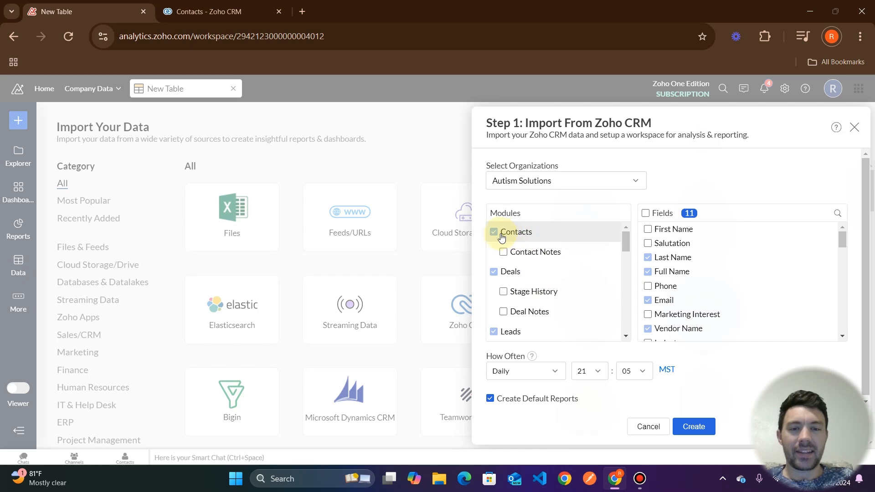
{"action": "left_click", "coordinate": [527, 280]}
{"action": "scroll", "coordinate": [539, 271], "scroll_direction": "down", "scroll_amount": 1}
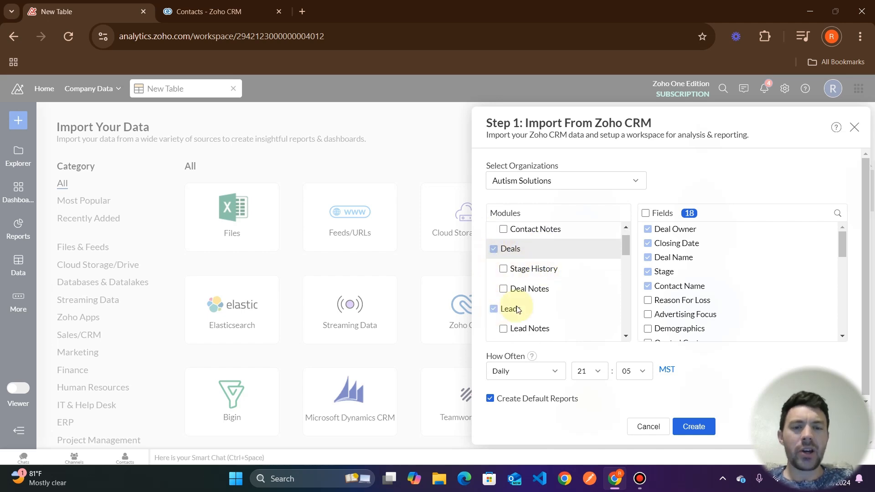
{"action": "scroll", "coordinate": [517, 310], "scroll_direction": "up", "scroll_amount": 1}
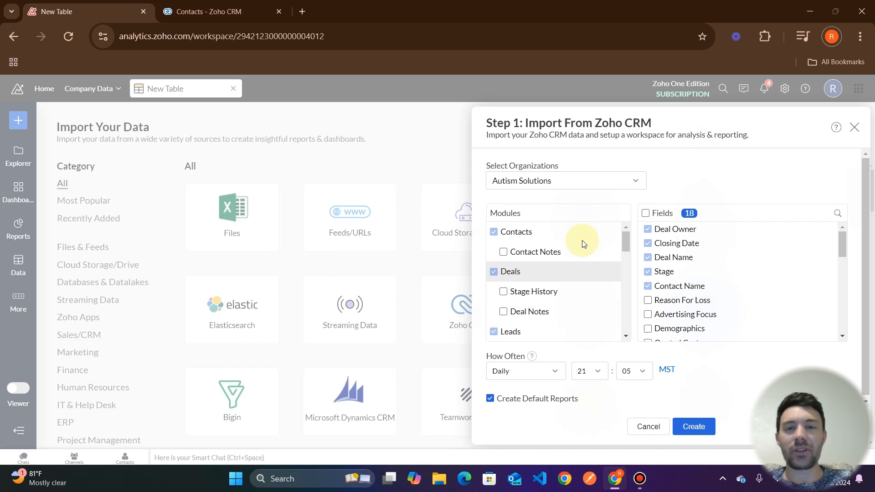
Step: Examine which fields of the Contacts module are offered for import and which are preselected
{"action": "left_click", "coordinate": [548, 237]}
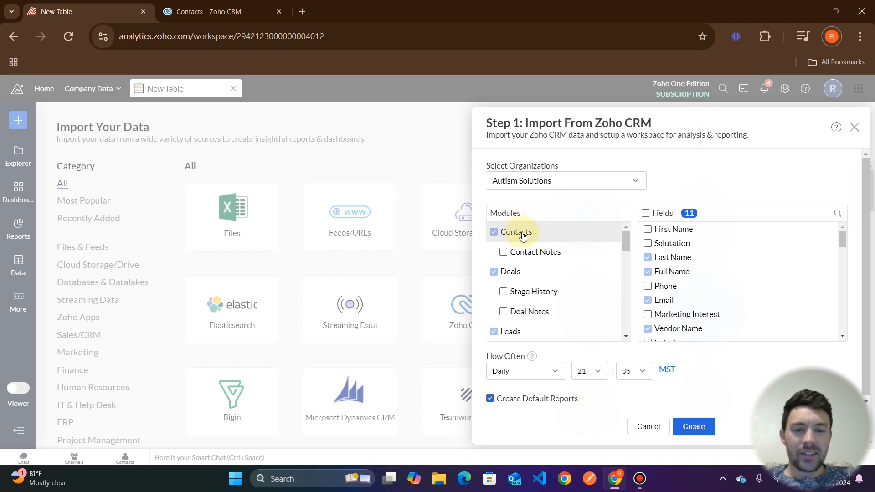
{"action": "left_click", "coordinate": [537, 234]}
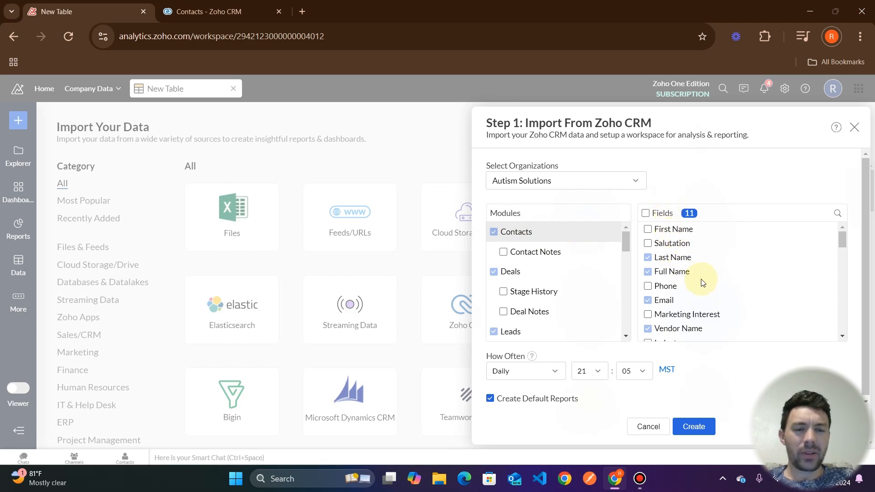
{"action": "left_click", "coordinate": [649, 258]}
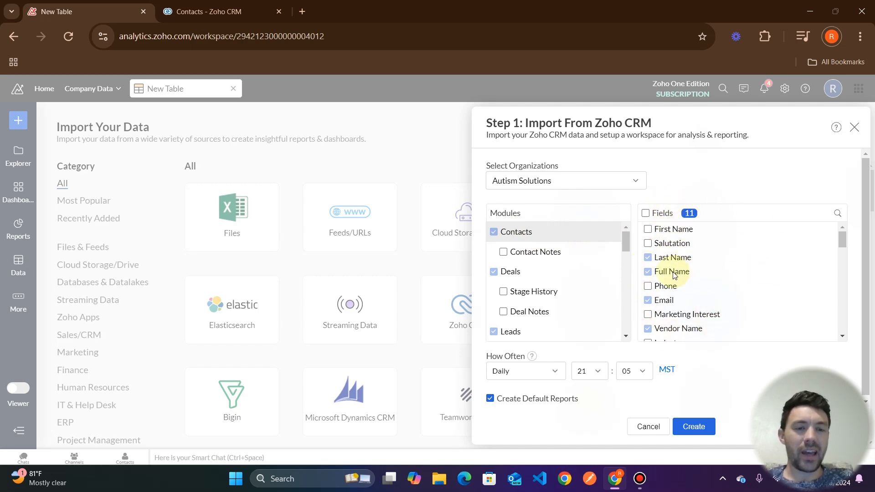
{"action": "scroll", "coordinate": [674, 275], "scroll_direction": "down", "scroll_amount": 5}
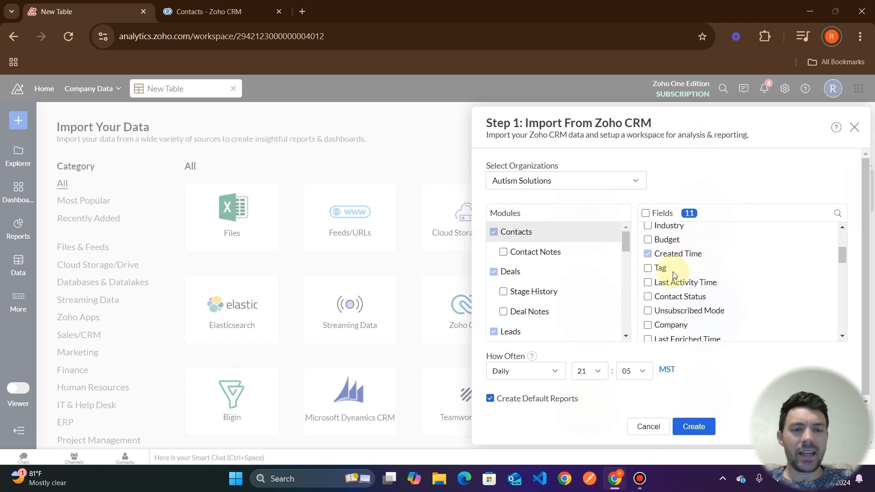
{"action": "scroll", "coordinate": [673, 274], "scroll_direction": "down", "scroll_amount": 2}
{"action": "scroll", "coordinate": [672, 271], "scroll_direction": "up", "scroll_amount": 7}
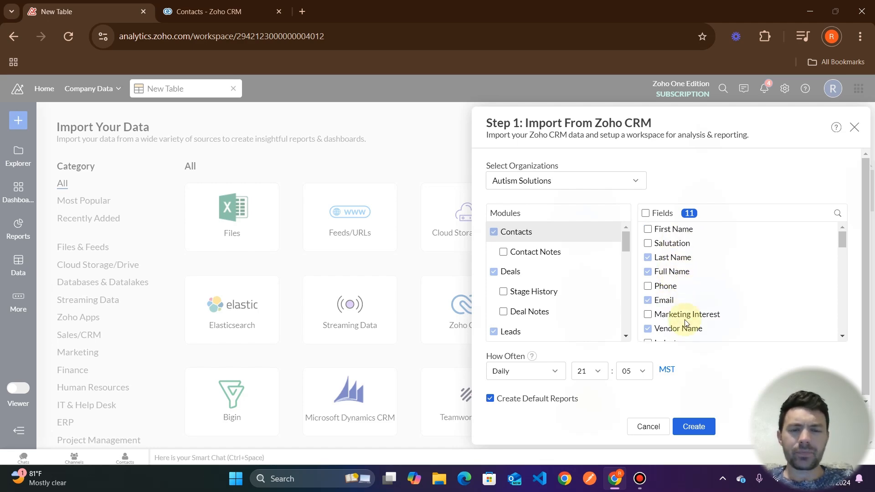
{"action": "scroll", "coordinate": [660, 299], "scroll_direction": "down", "scroll_amount": 1}
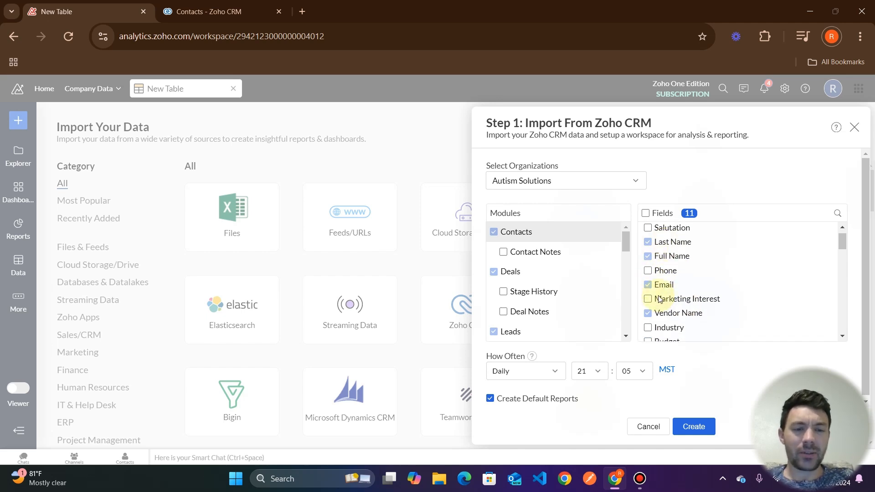
{"action": "scroll", "coordinate": [660, 299], "scroll_direction": "down", "scroll_amount": 2}
{"action": "scroll", "coordinate": [659, 299], "scroll_direction": "up", "scroll_amount": 3}
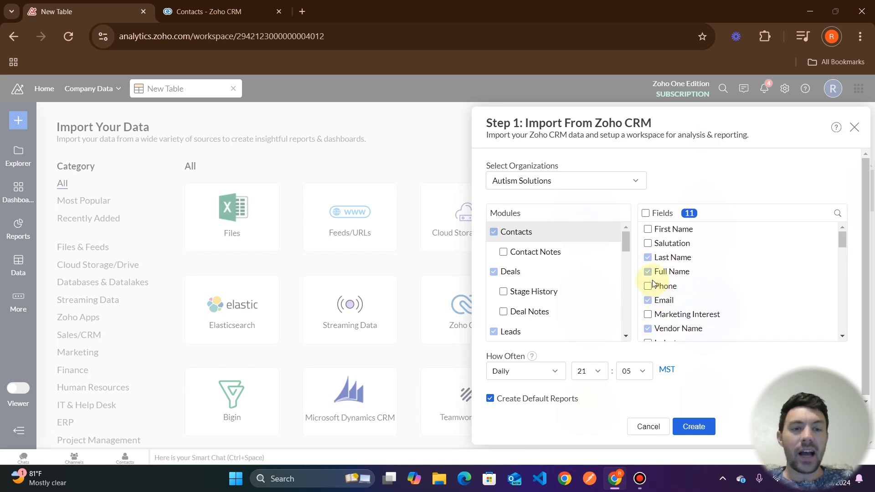
Step: Include all fields of both the Contacts and Deals modules in the import
{"action": "left_click", "coordinate": [646, 214]}
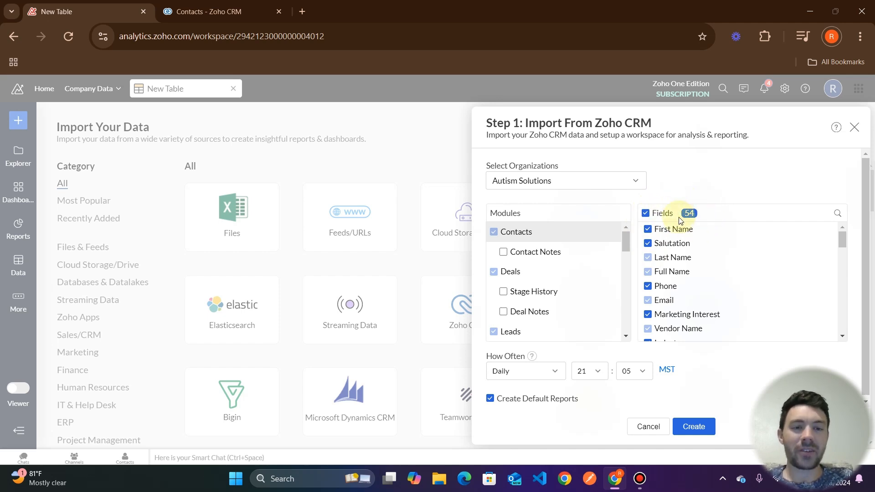
{"action": "left_click", "coordinate": [536, 272]}
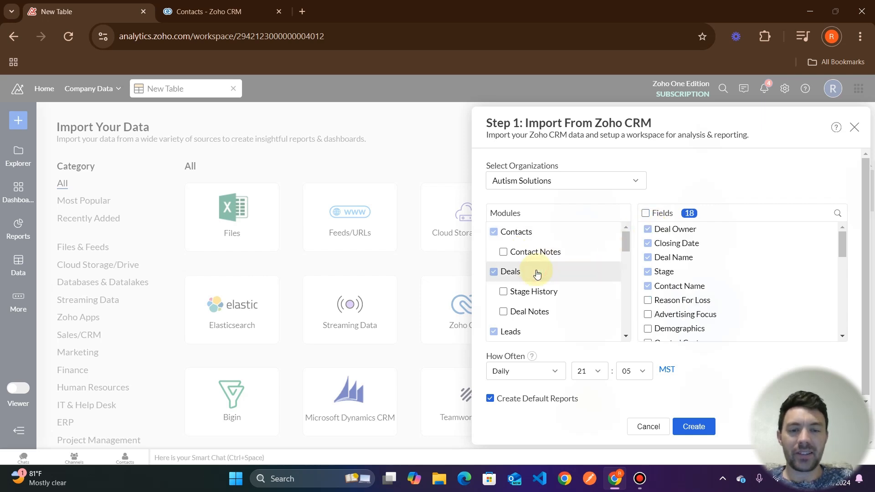
{"action": "left_click", "coordinate": [647, 213]}
Step: Review the remaining CRM modules and their submodules in the import list
{"action": "scroll", "coordinate": [554, 271], "scroll_direction": "down", "scroll_amount": 1}
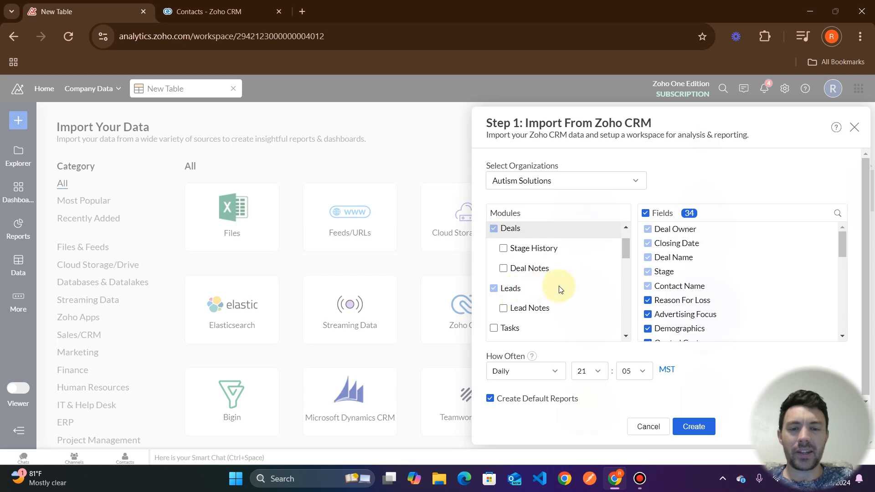
{"action": "scroll", "coordinate": [560, 289], "scroll_direction": "down", "scroll_amount": 2}
{"action": "scroll", "coordinate": [561, 288], "scroll_direction": "up", "scroll_amount": 3}
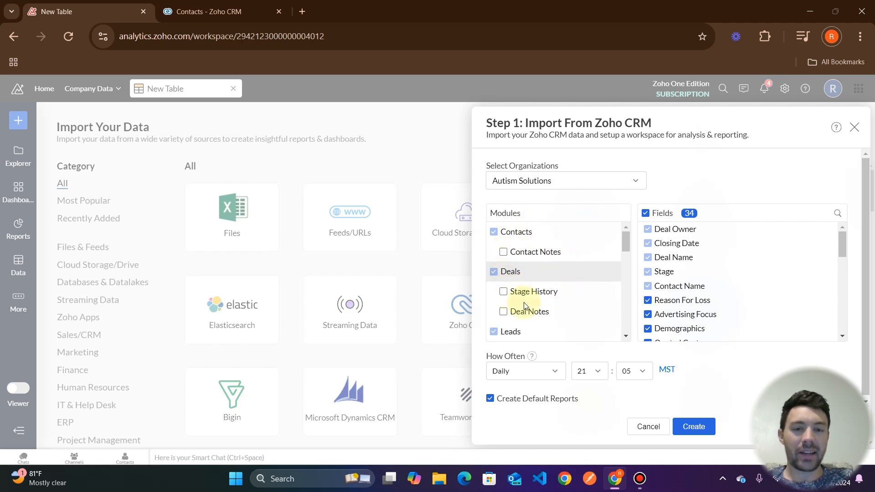
{"action": "scroll", "coordinate": [558, 276], "scroll_direction": "down", "scroll_amount": 3}
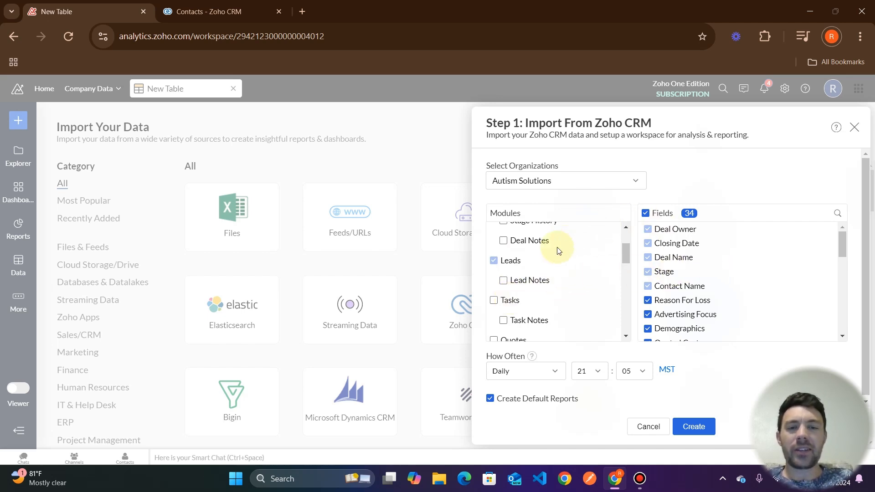
{"action": "scroll", "coordinate": [555, 279], "scroll_direction": "up", "scroll_amount": 1}
{"action": "scroll", "coordinate": [555, 279], "scroll_direction": "up", "scroll_amount": 1}
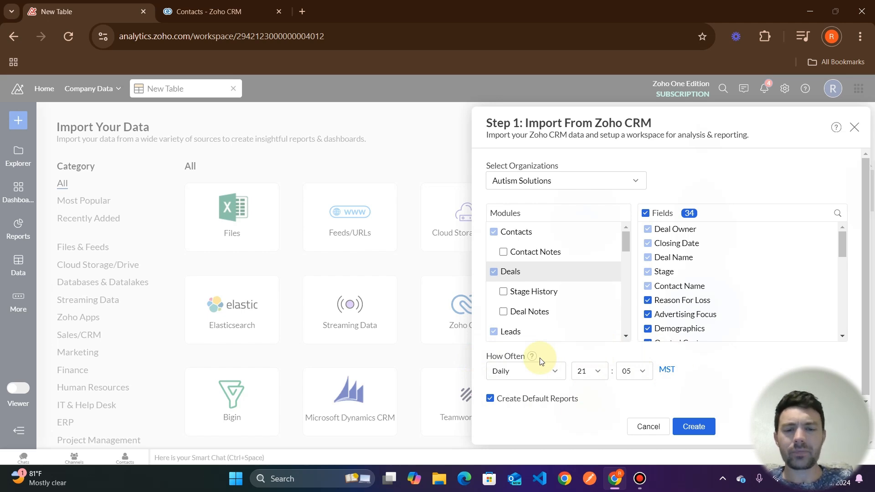
Step: Schedule the CRM import to run hourly at an interval of 3 hours
{"action": "left_click", "coordinate": [550, 377]}
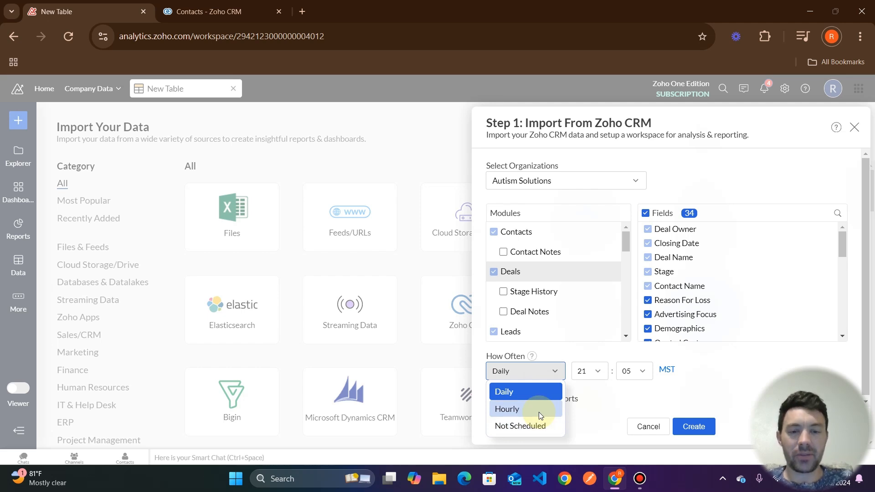
{"action": "left_click", "coordinate": [519, 409]}
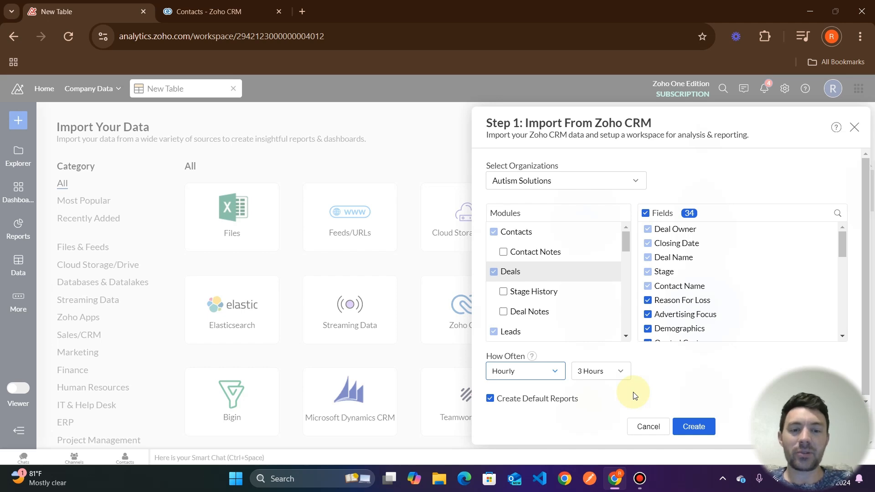
{"action": "left_click", "coordinate": [598, 372]}
{"action": "left_click", "coordinate": [601, 388]}
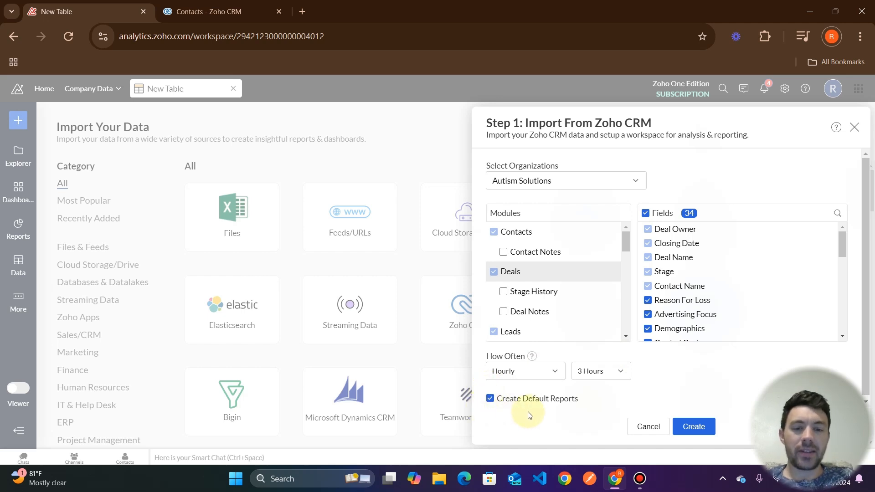
Step: Turn off the creation of default reports, create the Zoho CRM import and acknowledge the setup summary
{"action": "left_click", "coordinate": [490, 399]}
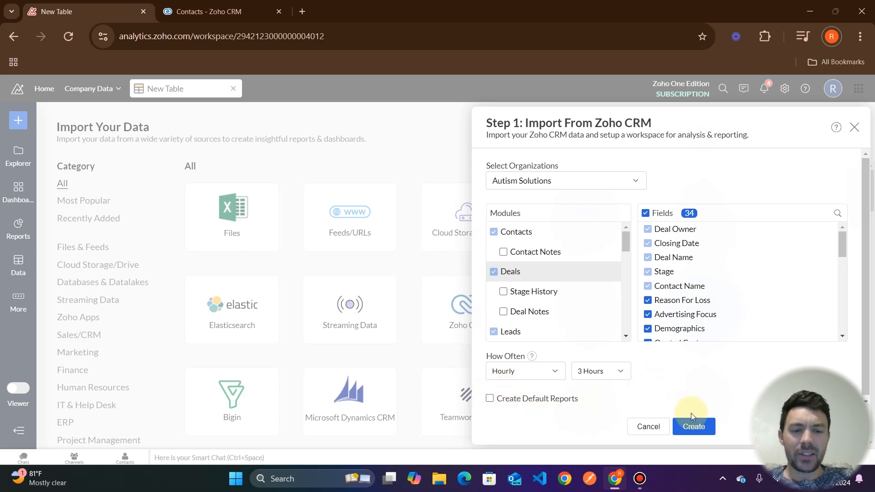
{"action": "left_click", "coordinate": [697, 425]}
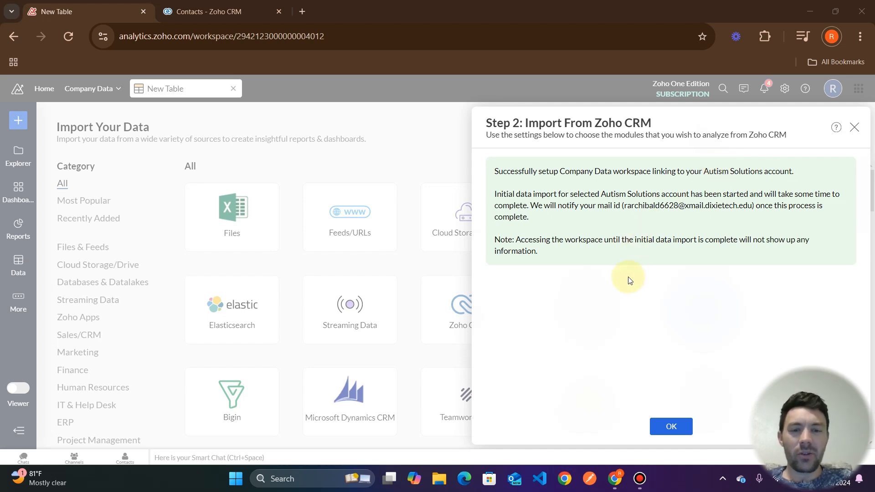
{"action": "left_click", "coordinate": [671, 427]}
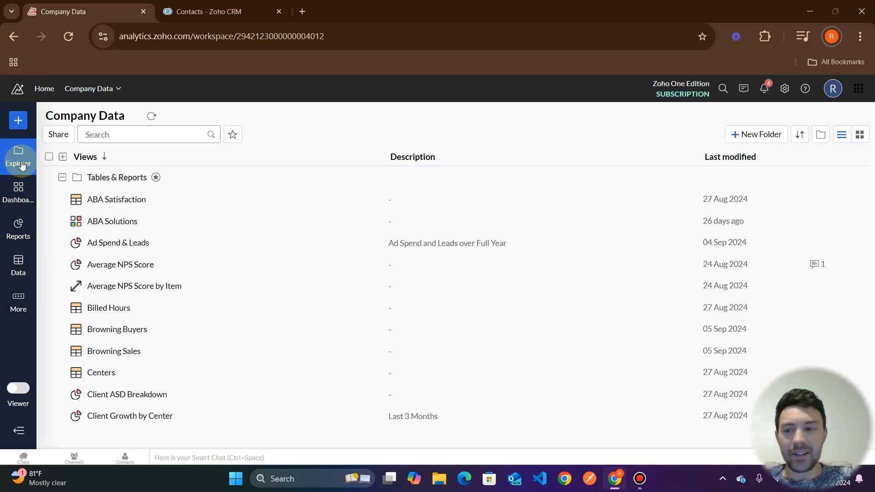
Step: Open the Company Data workspace's data sources and check the configured imports and their sync status
{"action": "left_click", "coordinate": [24, 305]}
{"action": "left_click", "coordinate": [70, 276]}
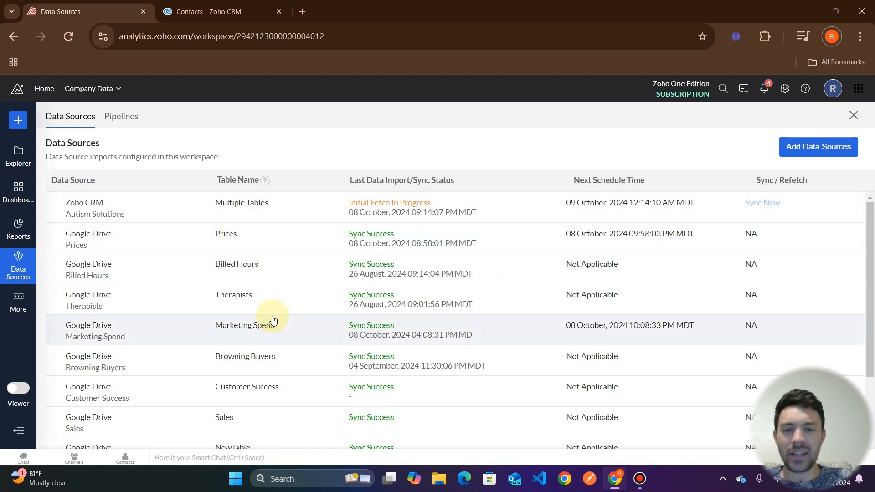
{"action": "scroll", "coordinate": [272, 320], "scroll_direction": "down", "scroll_amount": 2}
{"action": "scroll", "coordinate": [273, 320], "scroll_direction": "up", "scroll_amount": 2}
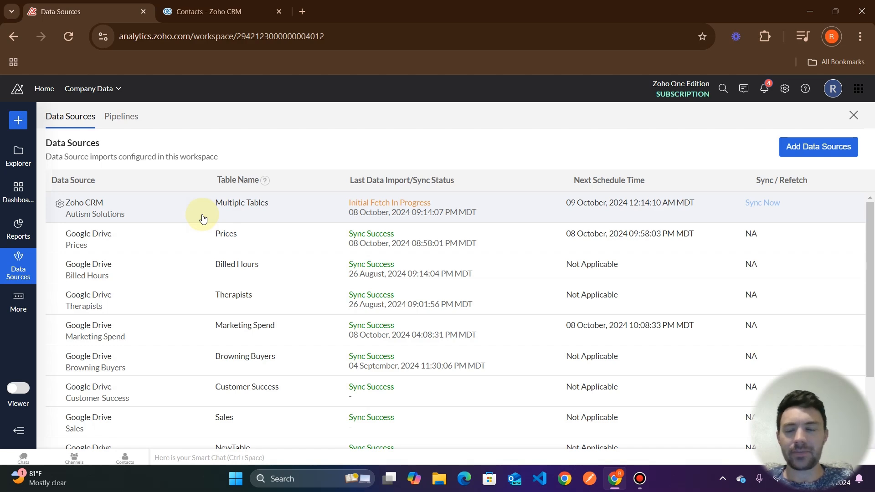
Step: Open the setup of the Zoho CRM data source for editing and review its modules and Contacts fields
{"action": "left_click", "coordinate": [60, 205]}
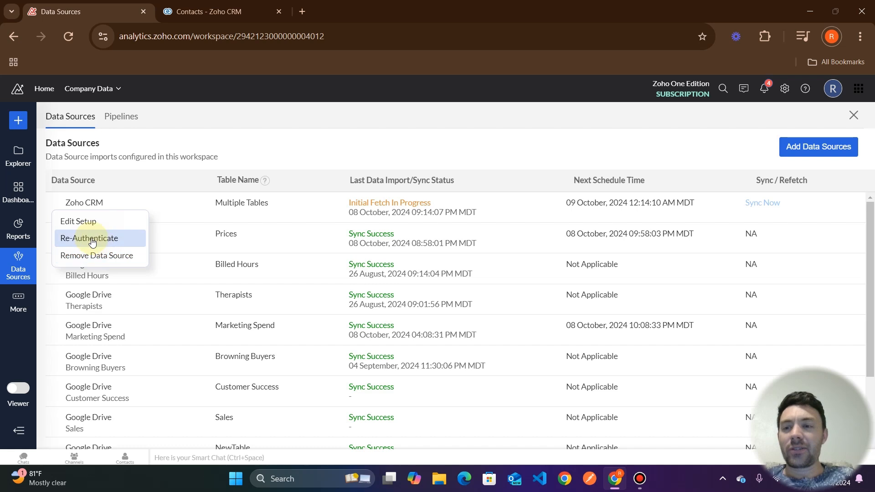
{"action": "left_click", "coordinate": [92, 223]}
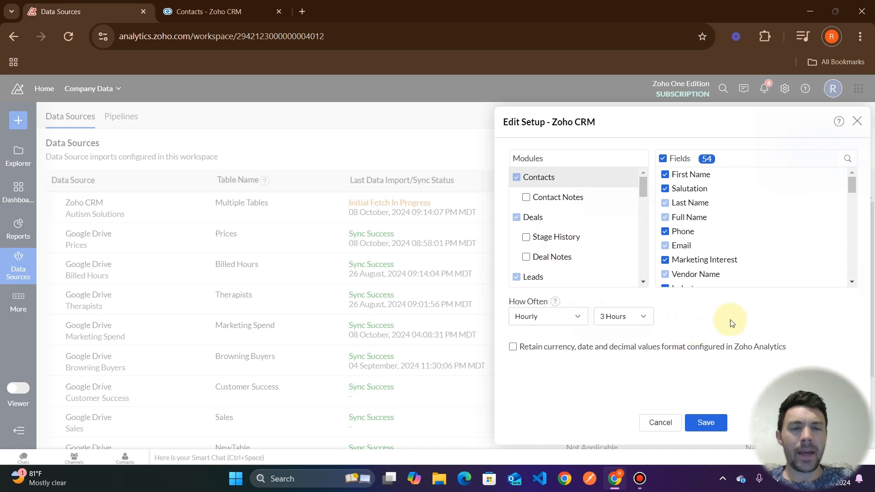
{"action": "right_click", "coordinate": [704, 326]}
{"action": "left_click", "coordinate": [766, 326]}
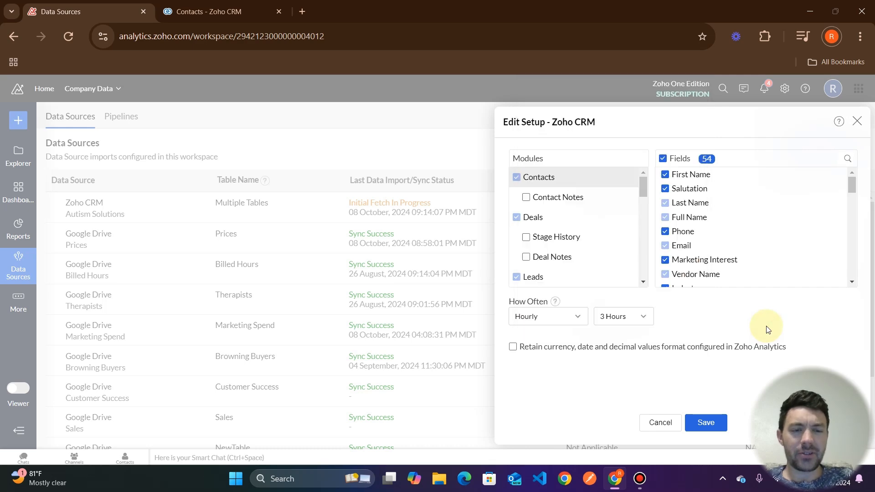
{"action": "scroll", "coordinate": [560, 187], "scroll_direction": "down", "scroll_amount": 2}
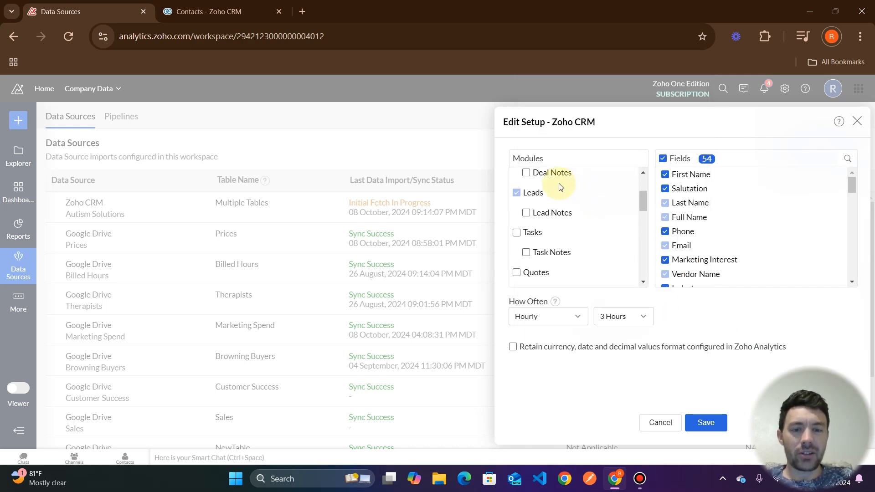
{"action": "scroll", "coordinate": [562, 228], "scroll_direction": "down", "scroll_amount": 1}
{"action": "scroll", "coordinate": [738, 228], "scroll_direction": "down", "scroll_amount": 3}
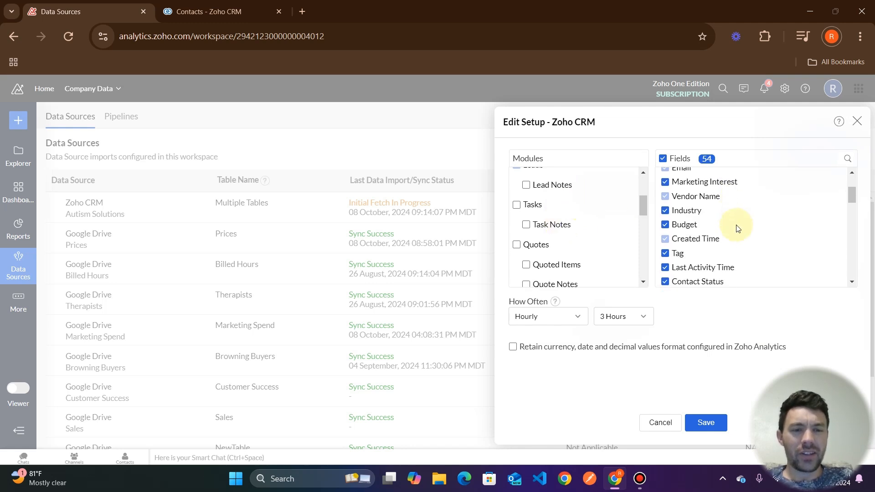
Step: Deselect all optional fields of the Deals module in the Zoho CRM import setup and save the setup
{"action": "scroll", "coordinate": [737, 228], "scroll_direction": "up", "scroll_amount": 3}
{"action": "scroll", "coordinate": [584, 230], "scroll_direction": "up", "scroll_amount": 3}
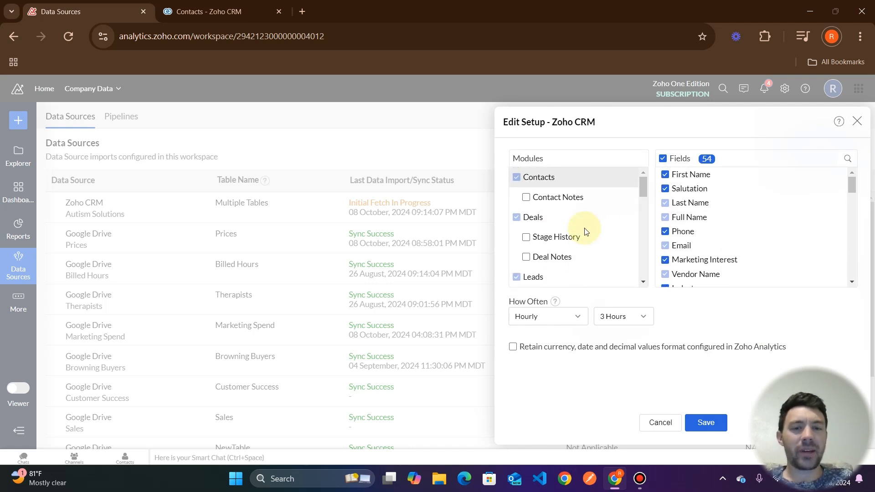
{"action": "left_click", "coordinate": [552, 218]}
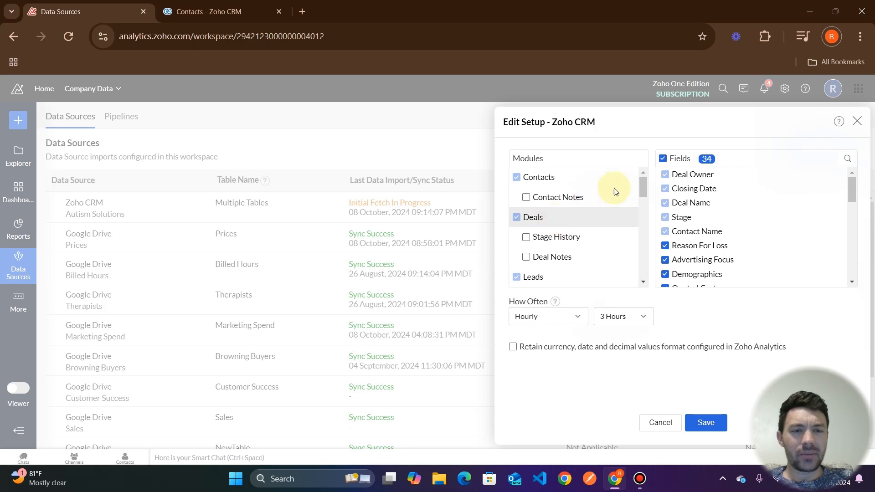
{"action": "left_click", "coordinate": [661, 159]}
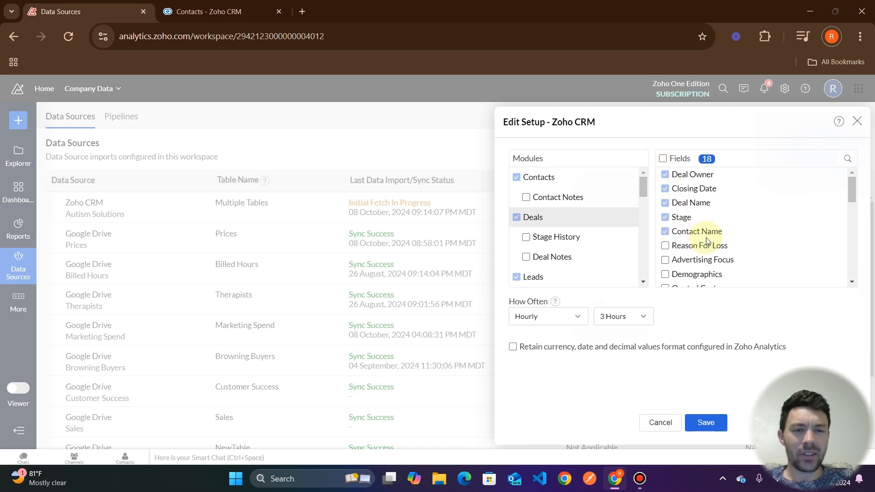
{"action": "scroll", "coordinate": [707, 242], "scroll_direction": "up", "scroll_amount": 1}
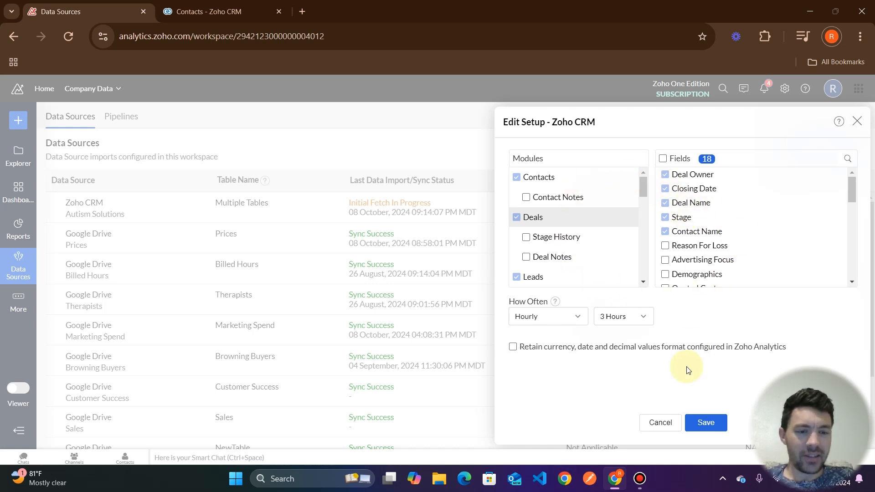
{"action": "left_click", "coordinate": [703, 422]}
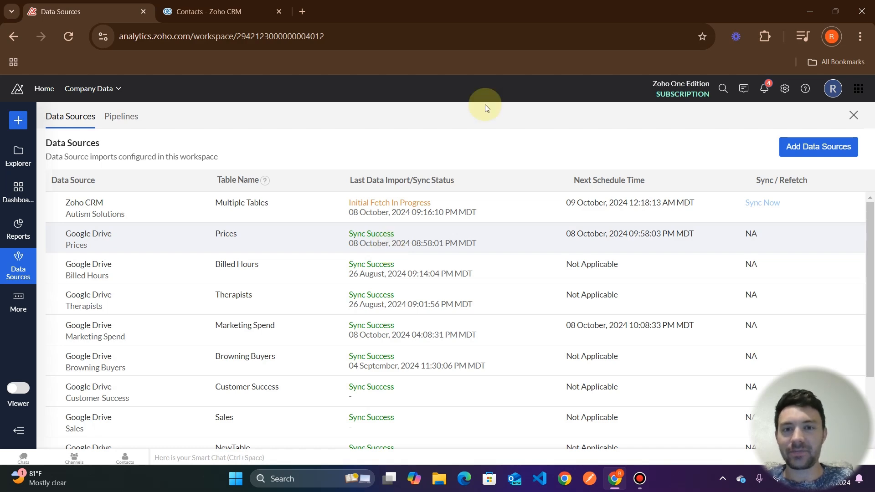
{"action": "mouse_move", "coordinate": [506, 7]}
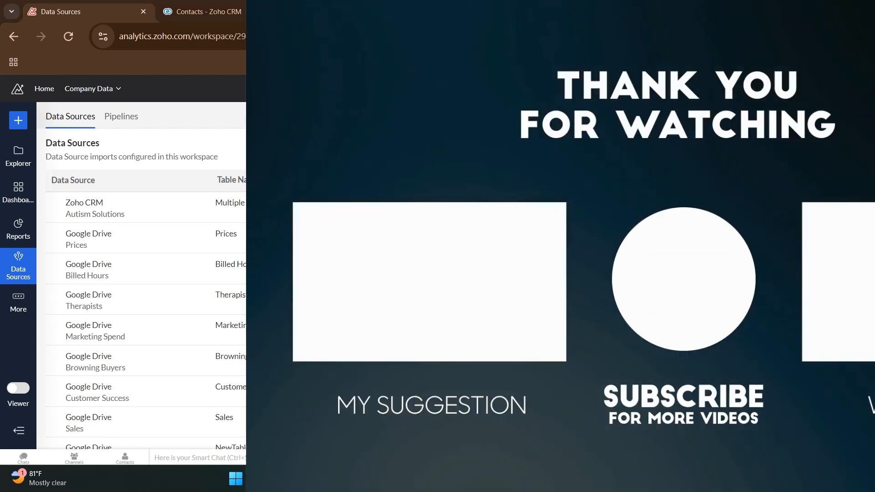